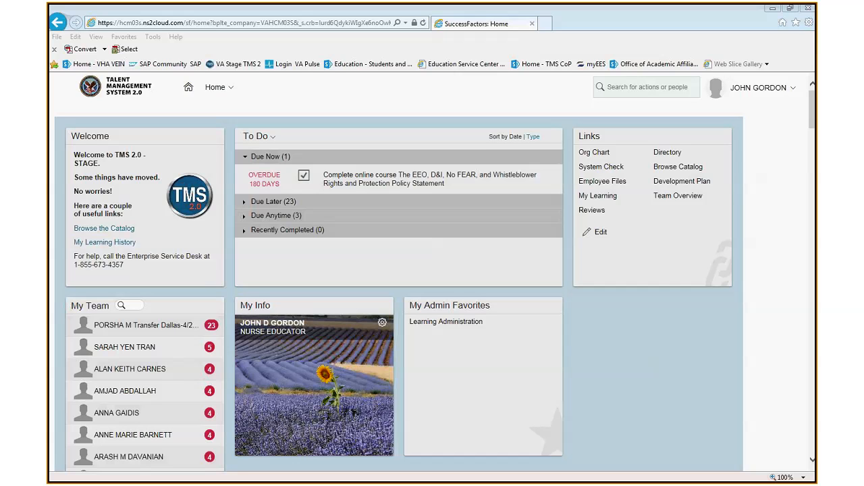
- Open the class details of the scheduled SEP 26 class Re-Igniting the Spirit of Caring Relationship-Based Care in the Learning instructor view
click(230, 93)
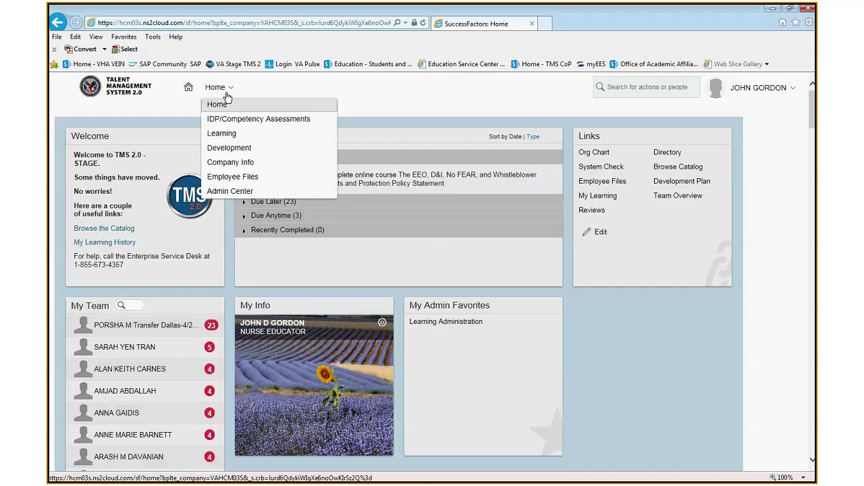
click(222, 133)
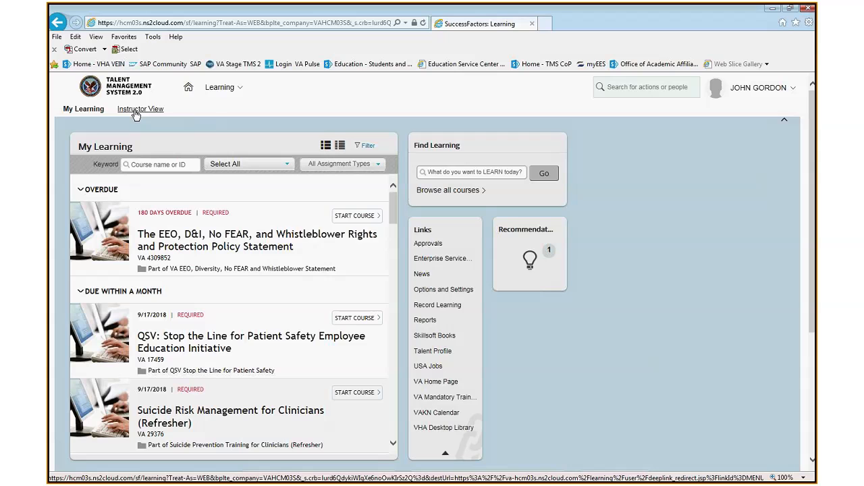
click(135, 112)
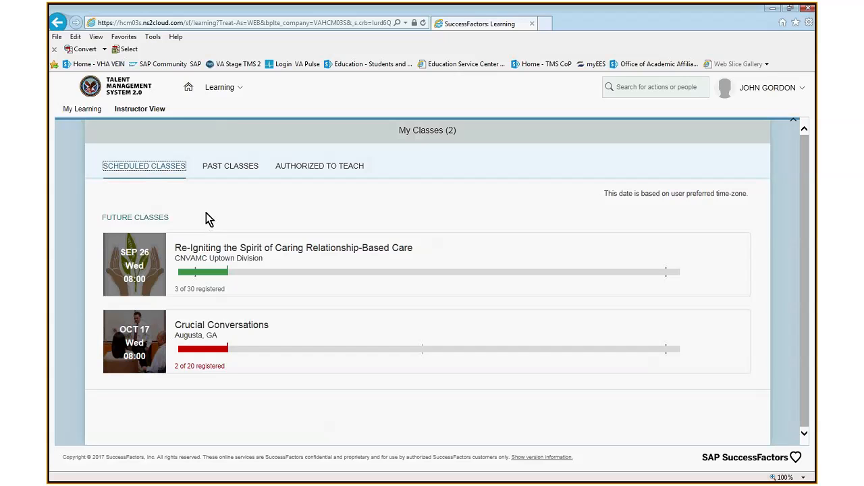
click(208, 265)
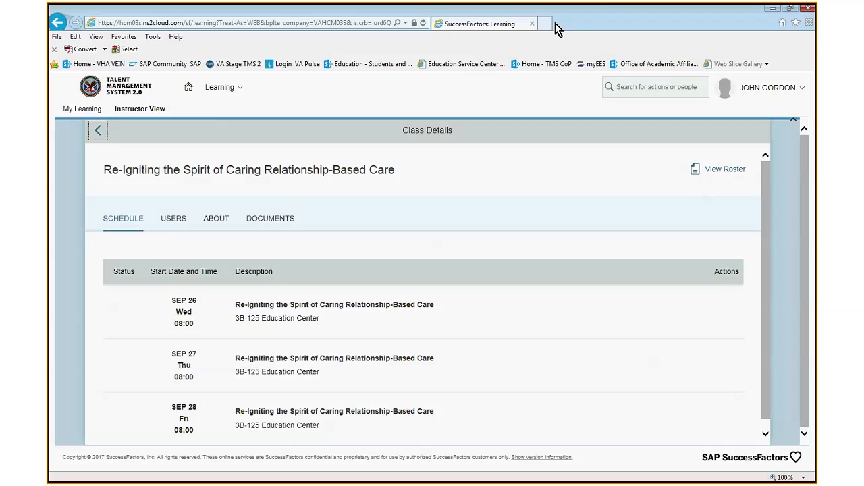
- Generate the class's Scheduled Offering Roster, view the PDF report, and return to the class details
click(712, 175)
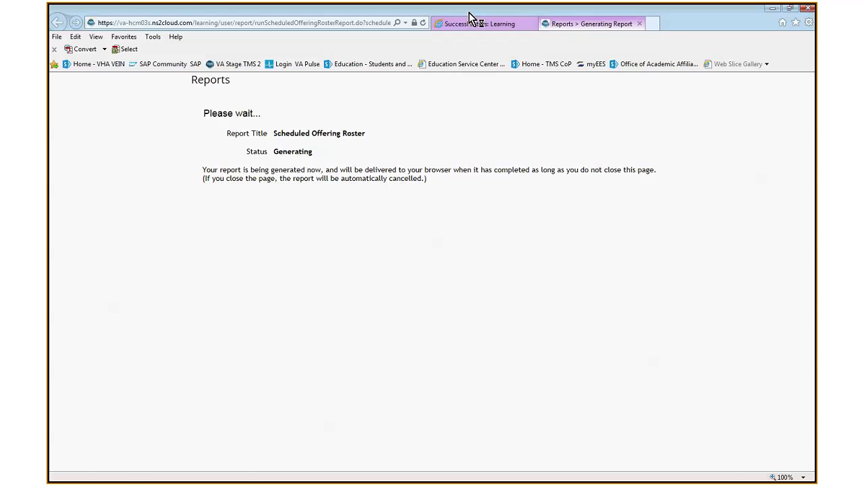
drag(473, 16, 473, 25)
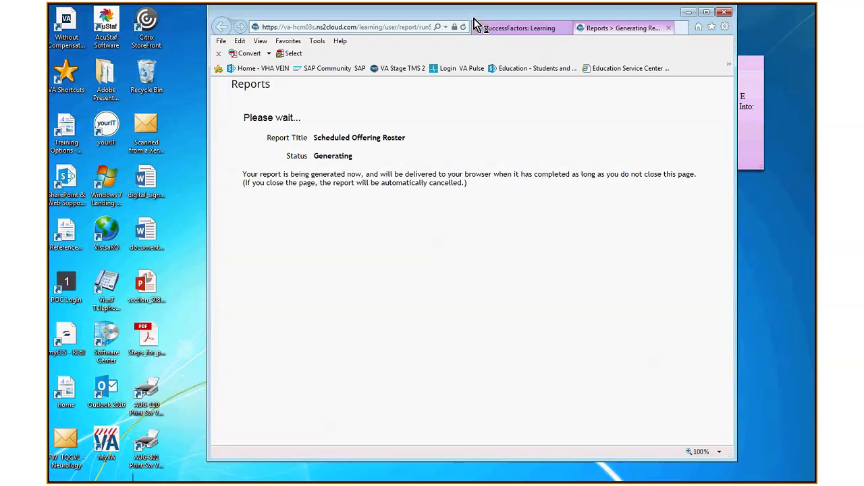
click(706, 13)
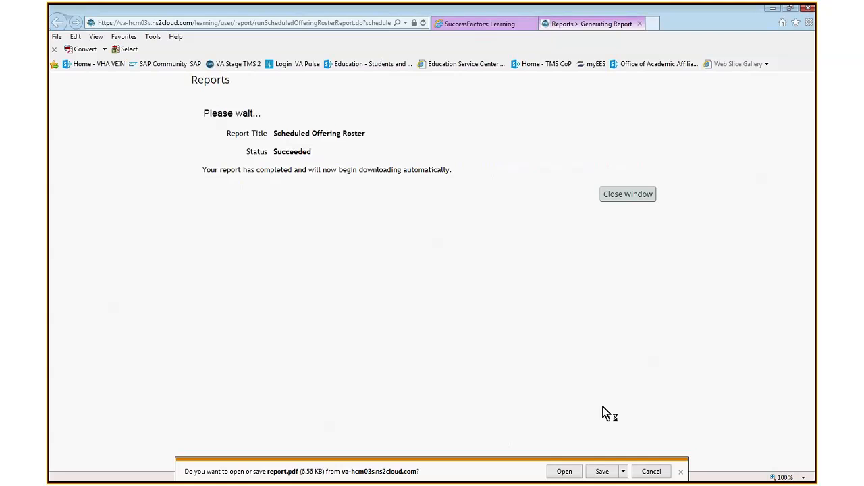
click(566, 472)
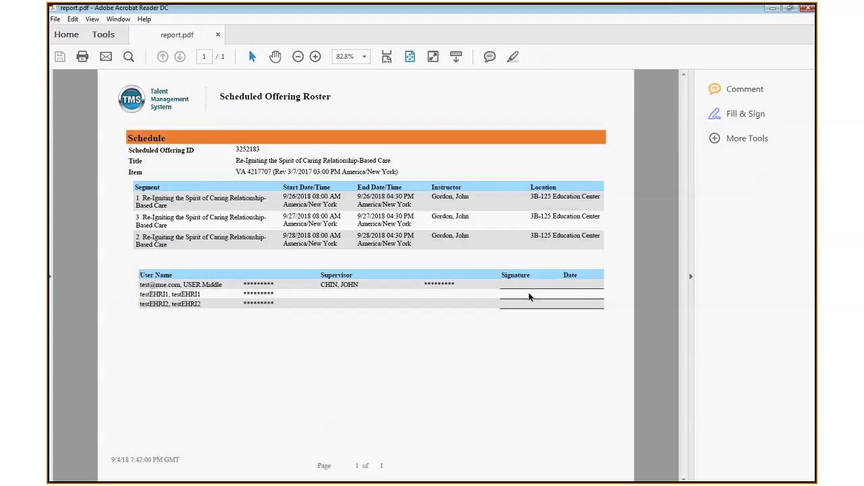
click(809, 11)
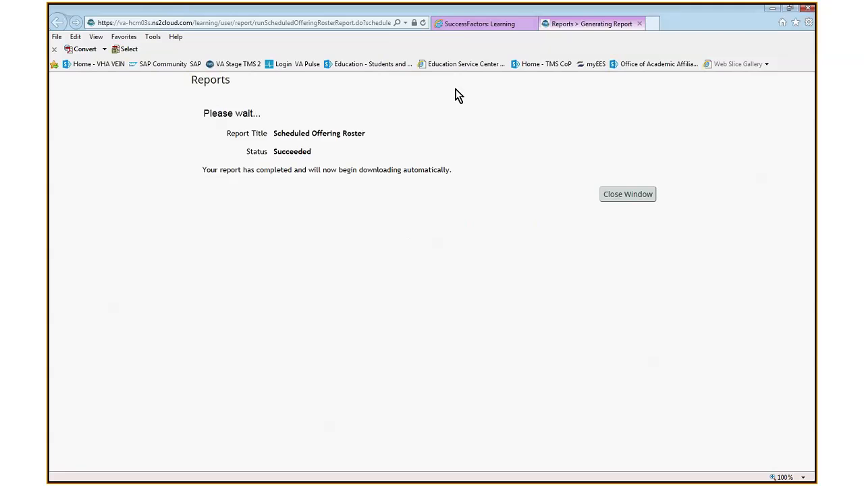
click(619, 196)
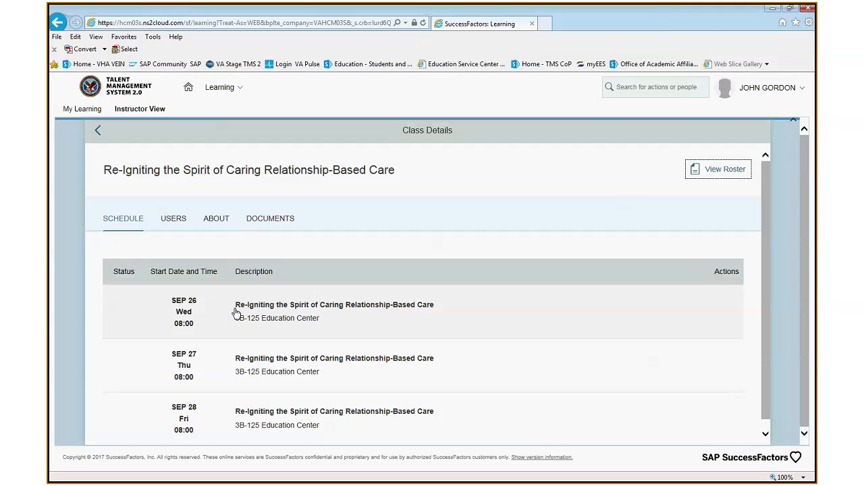
- Start an email to all users registered for the class, and cancel it at the confirmation
click(176, 221)
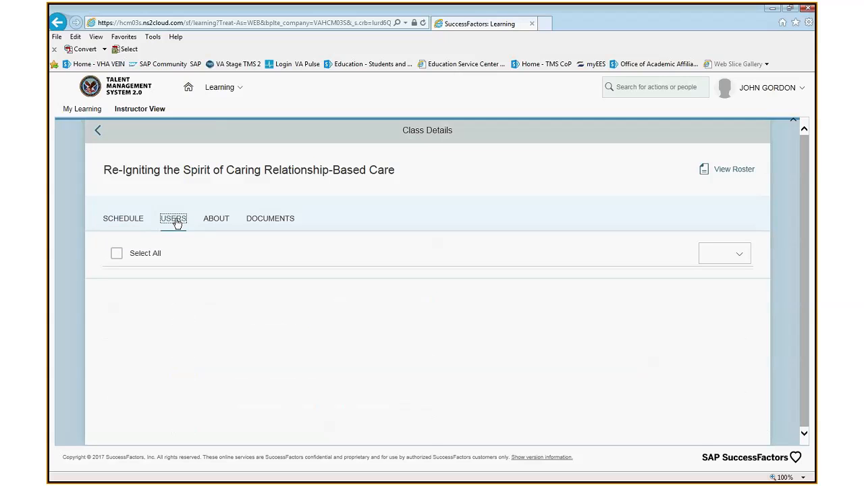
click(116, 256)
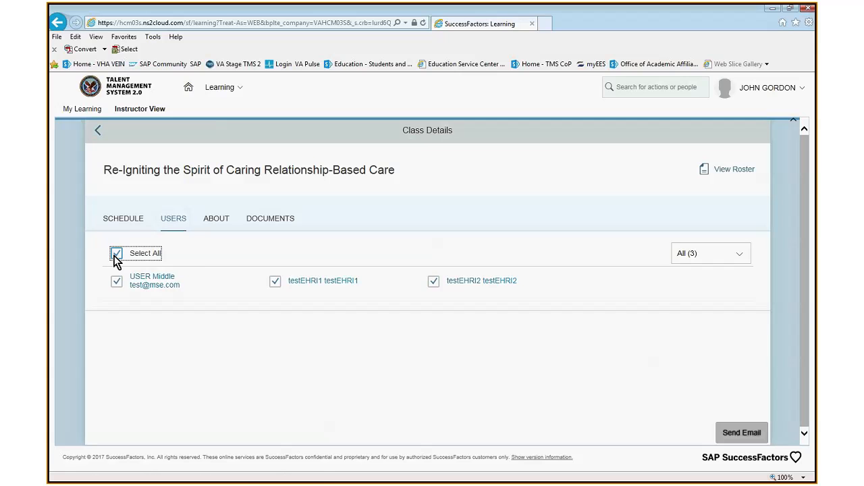
click(740, 436)
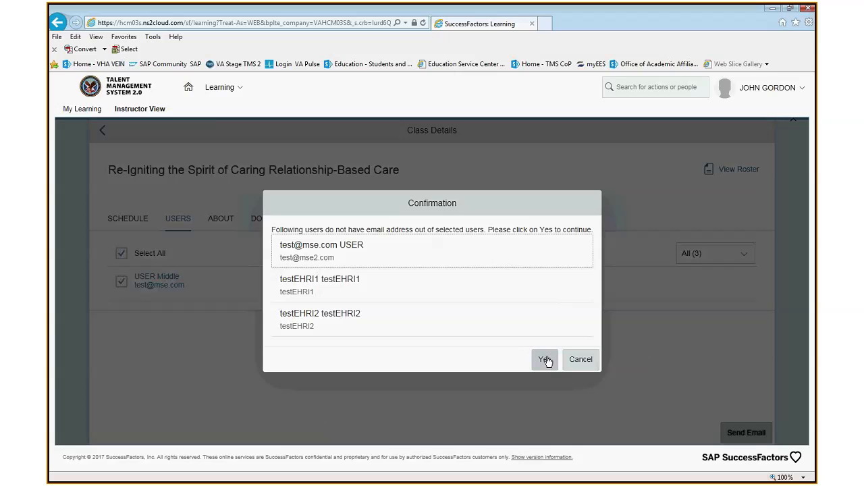
click(579, 360)
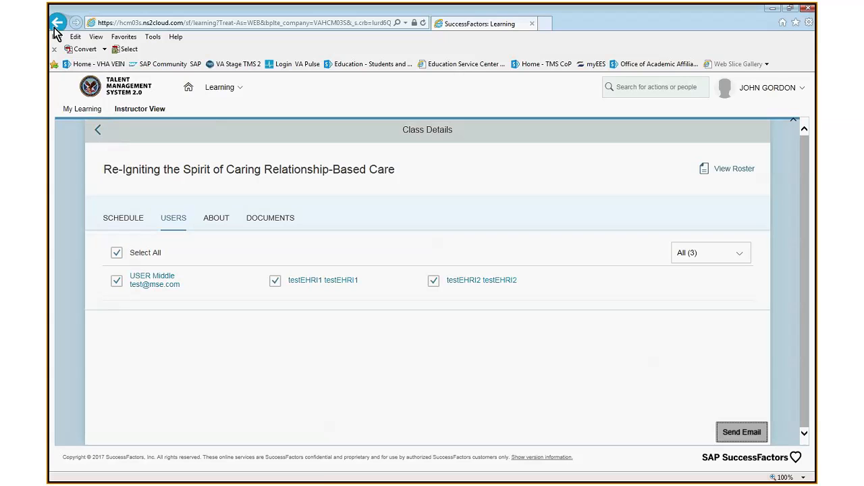
- Open the user list of the past FEB 17 class PMDB Level II, Part B Verbal Interventions and Limit Setting
click(100, 133)
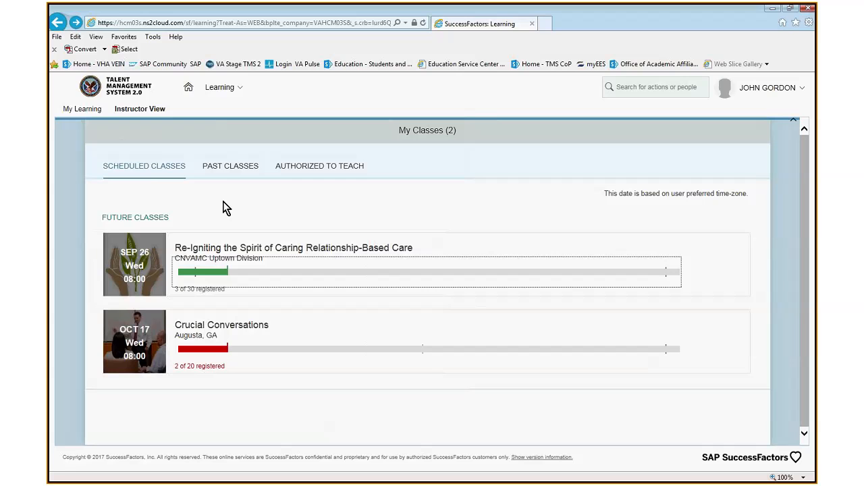
click(234, 168)
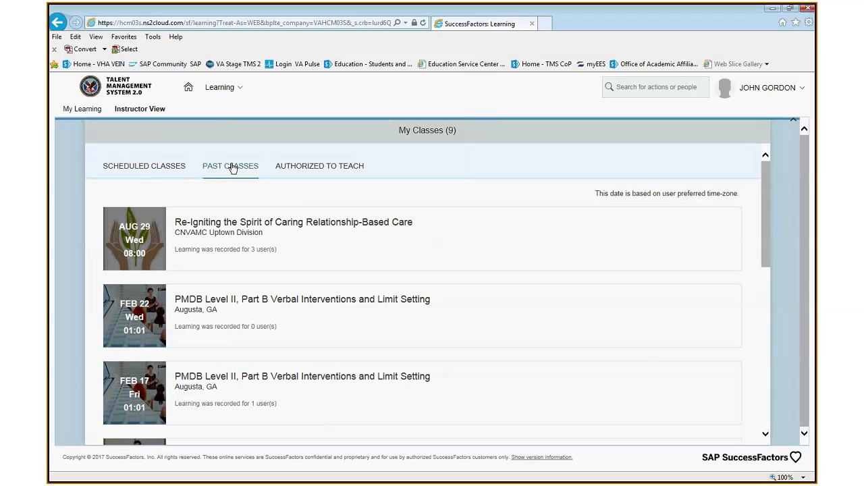
click(218, 395)
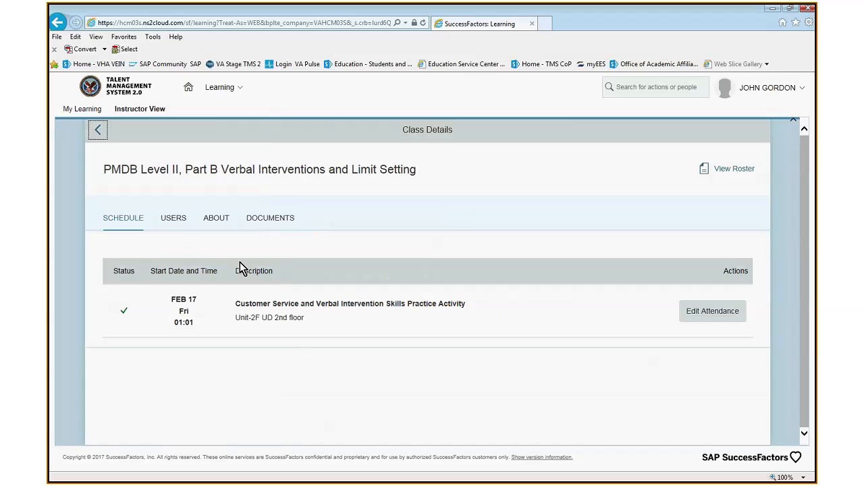
click(174, 219)
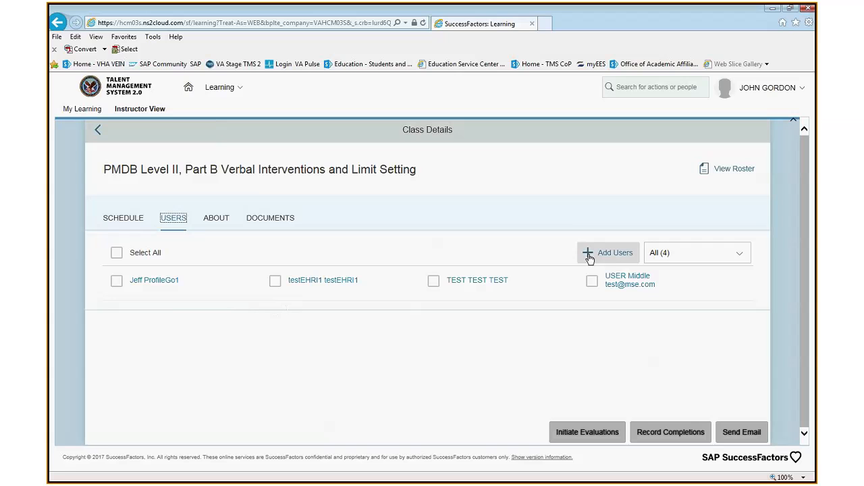
- Search for "profile" among the users to add, and add the test user numbered Profile 2 to the class
click(613, 256)
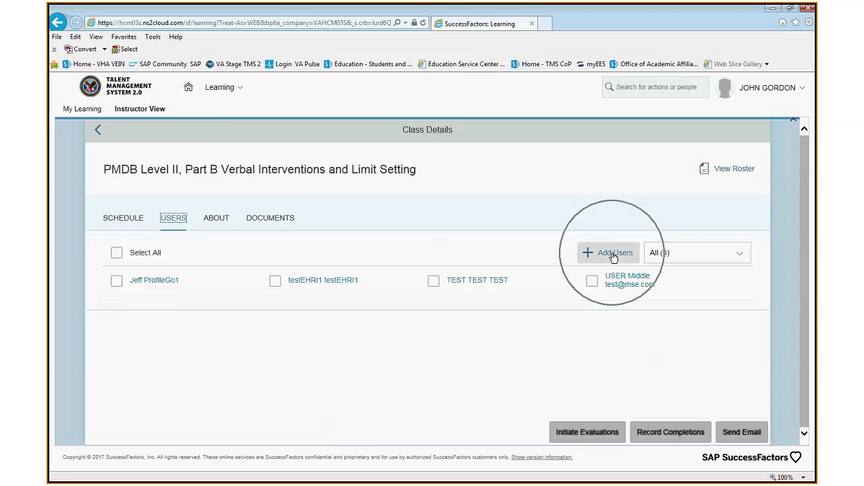
click(614, 255)
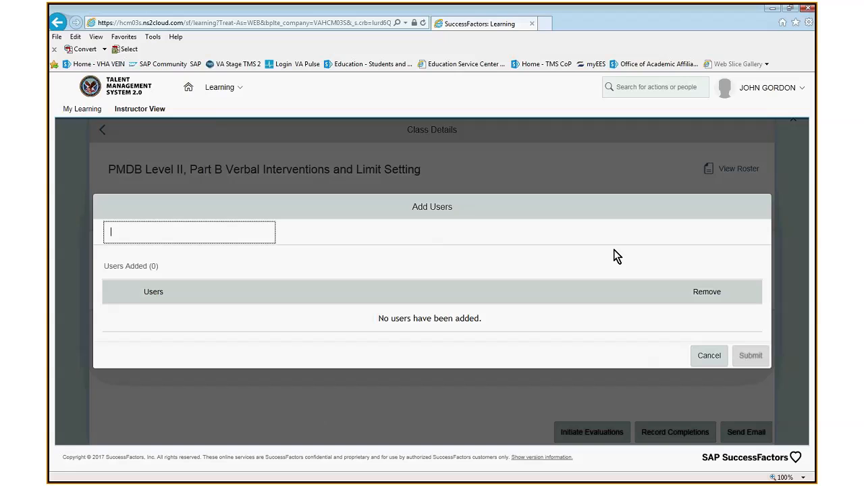
text(pro)
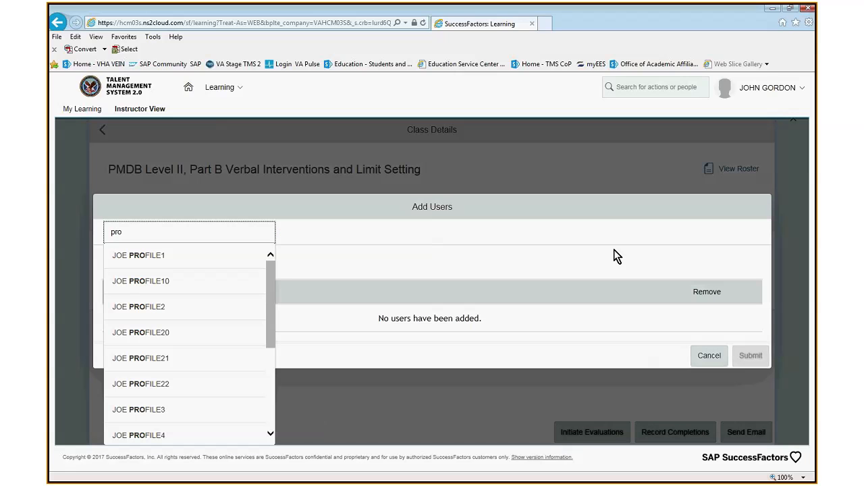
text(f)
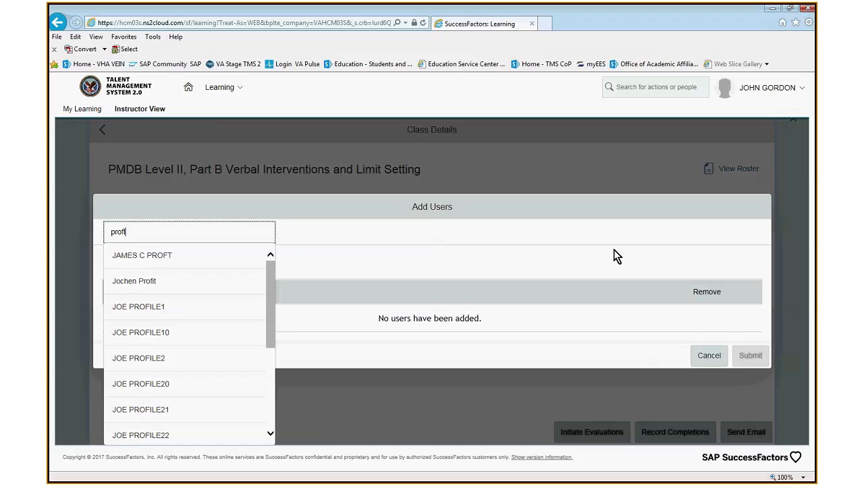
text(e)
key(BackSpace)
text(ile)
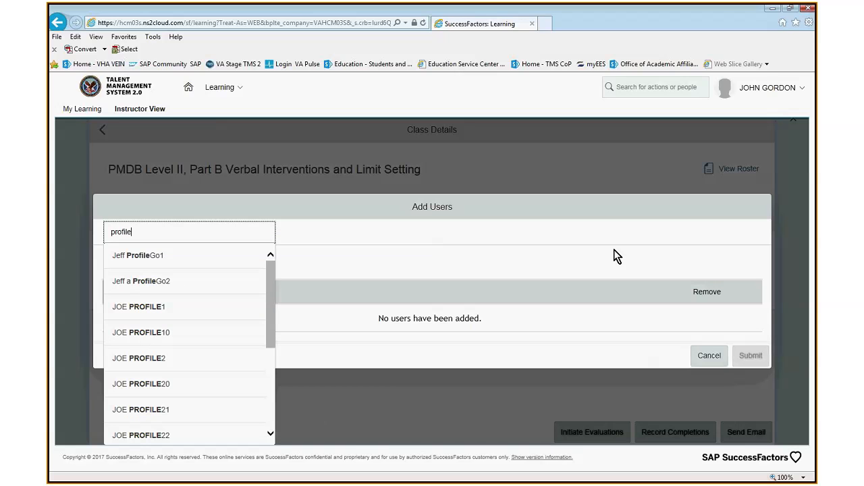
click(143, 363)
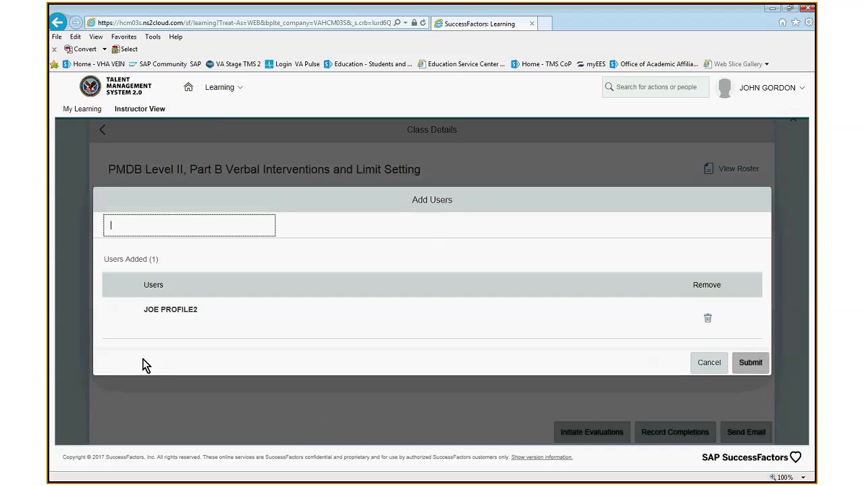
click(751, 365)
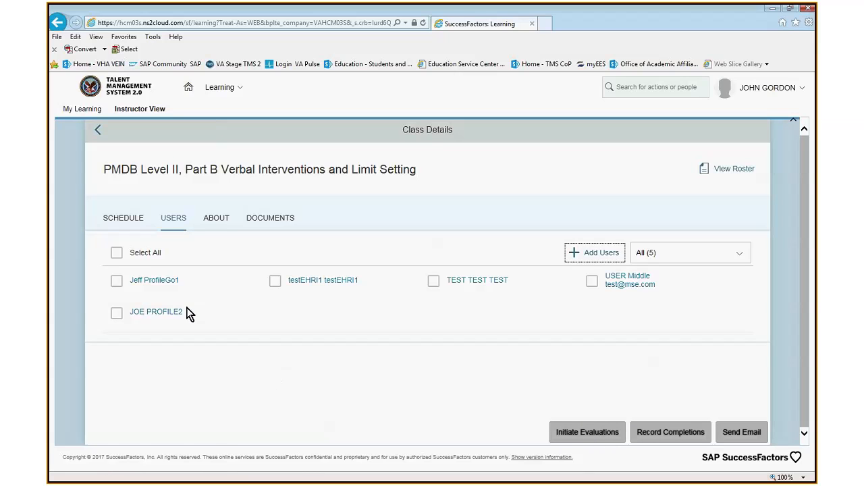
- Try to initiate evaluations for all users of the class except the first one listed
click(117, 253)
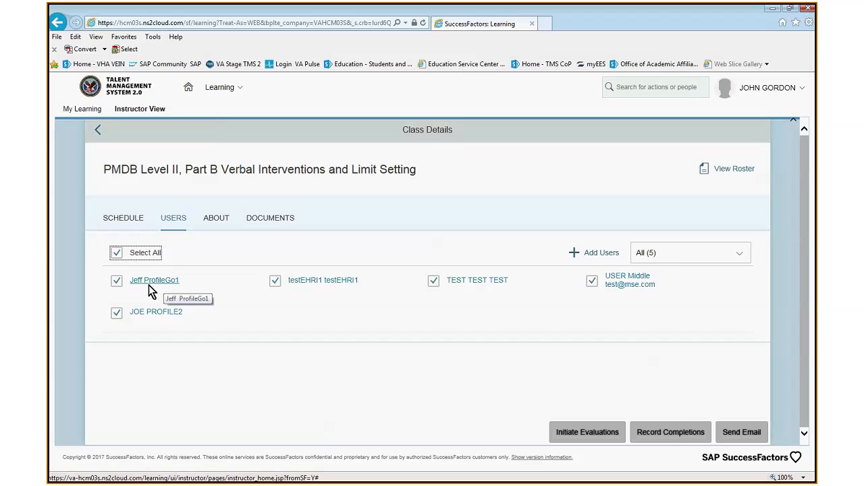
click(116, 285)
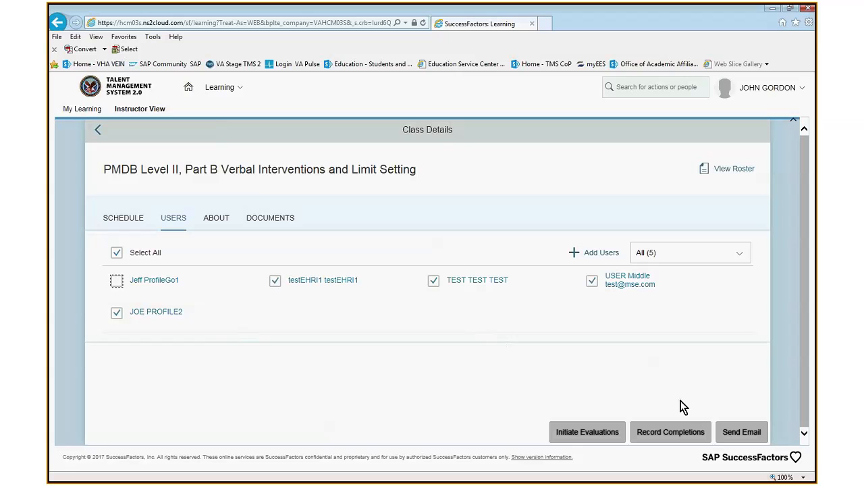
click(587, 435)
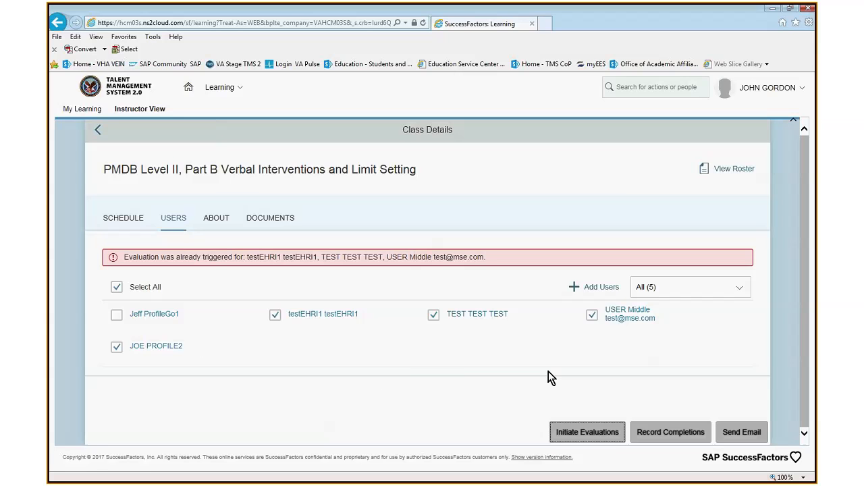
- Deselect the remaining earlier users and initiate the evaluation for the newly added user only
click(592, 315)
click(433, 281)
click(275, 281)
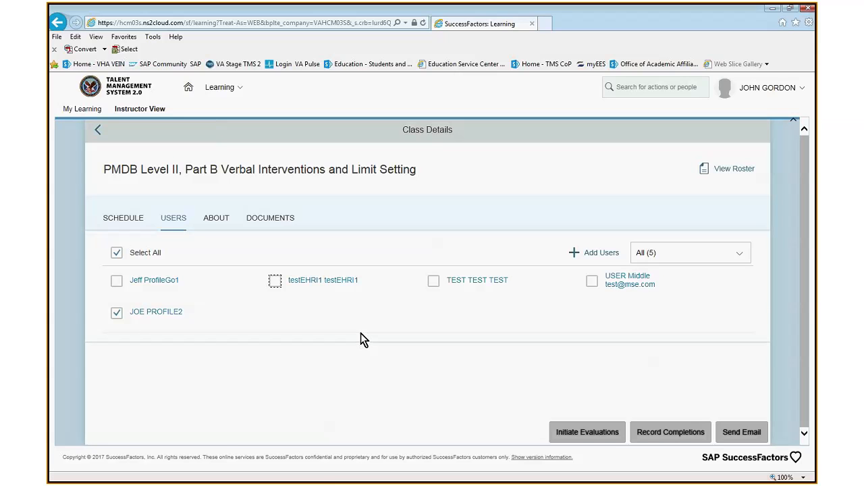
click(595, 437)
- Start recording a learning completion for the newly added user and set the status to VA-Complete
click(117, 314)
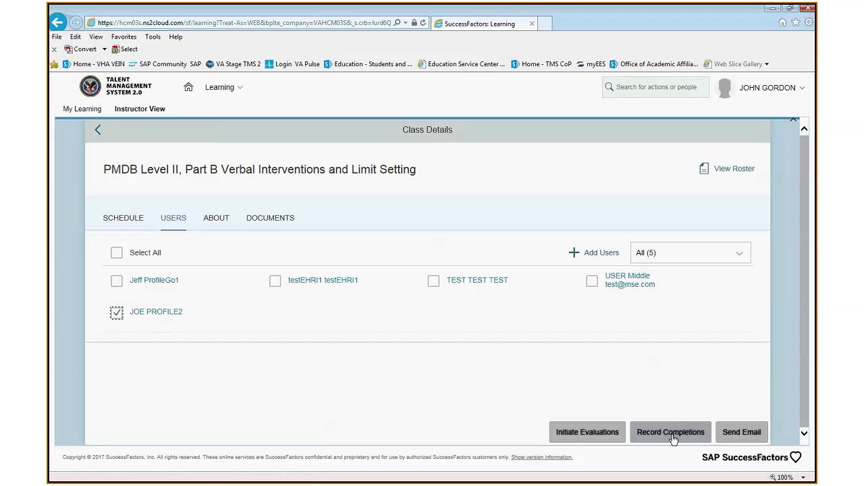
click(671, 434)
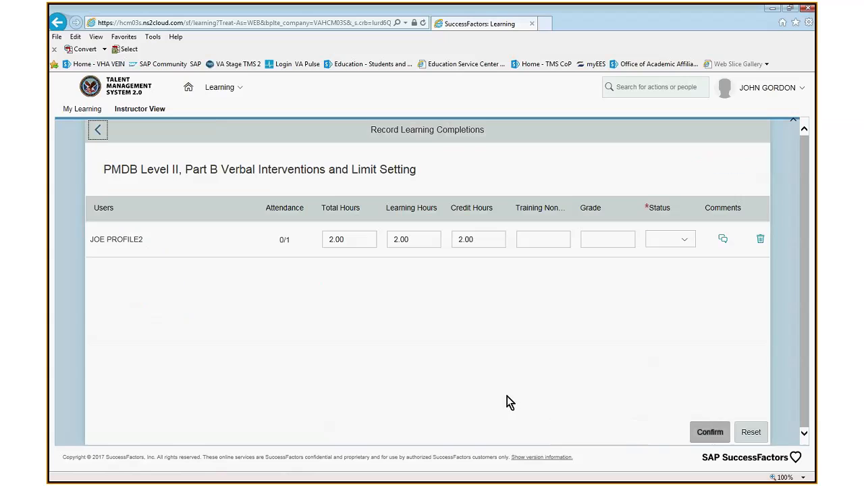
click(683, 240)
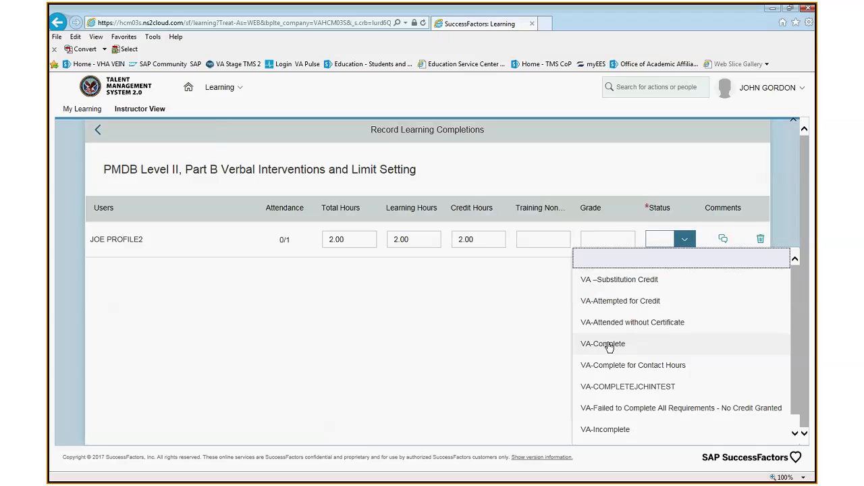
scroll(613, 365, down, 1)
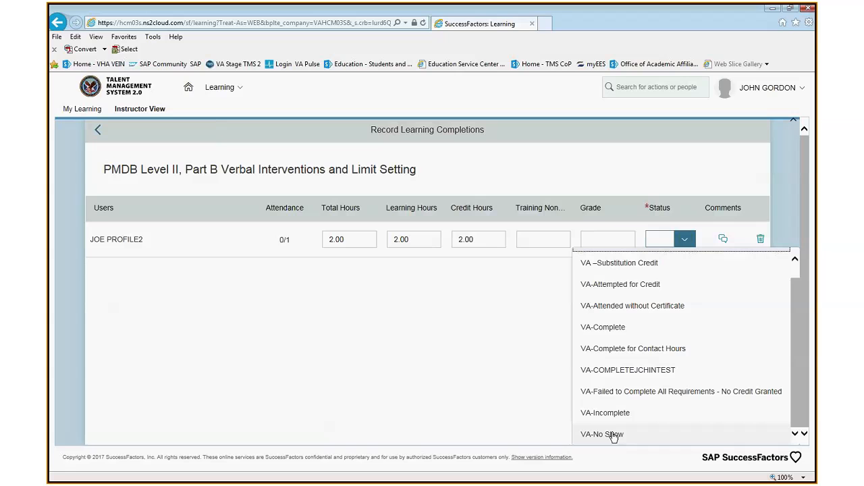
click(612, 328)
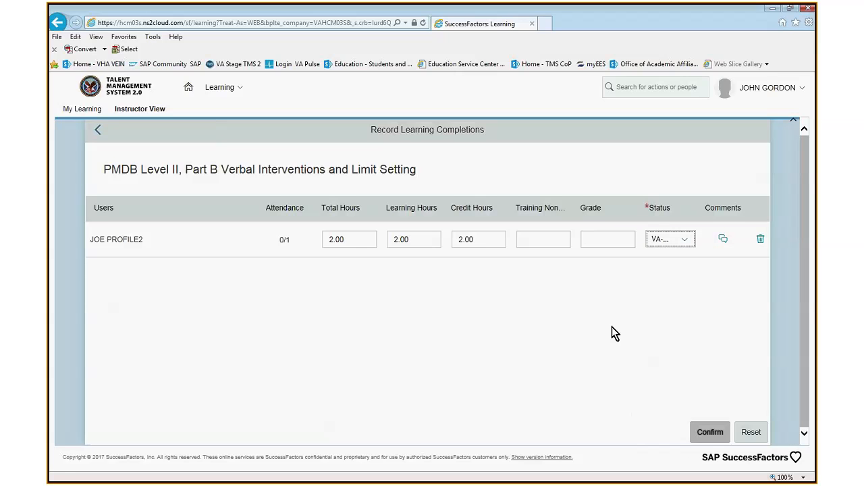
- Add the comment "should be instructor" to the user's learning completion record and submit it
click(725, 239)
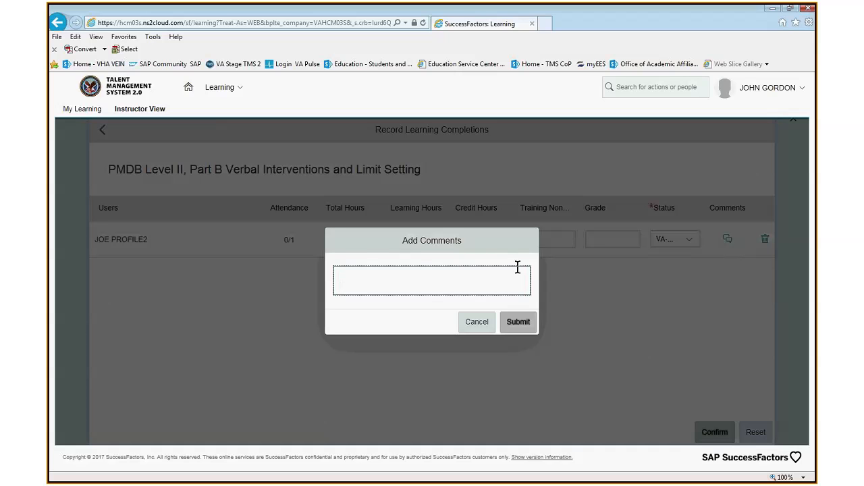
text(should be instructor)
click(518, 322)
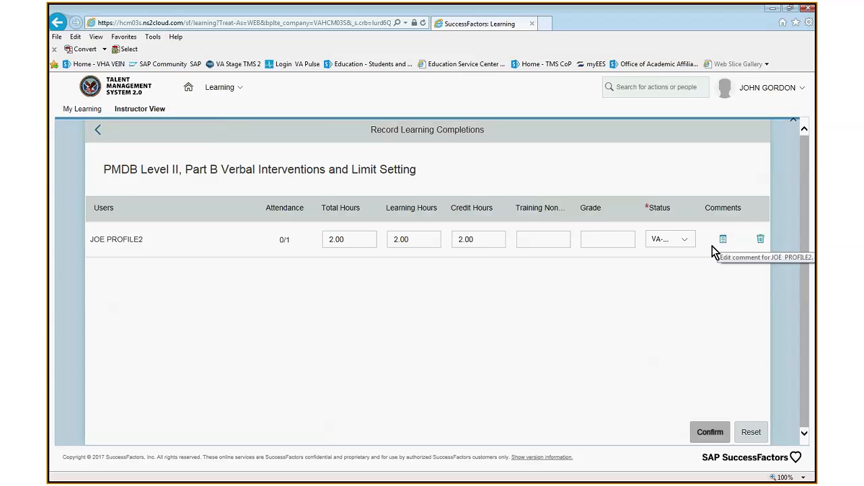
- Confirm and record the learning completion for the listed user, and return to the class details
click(718, 432)
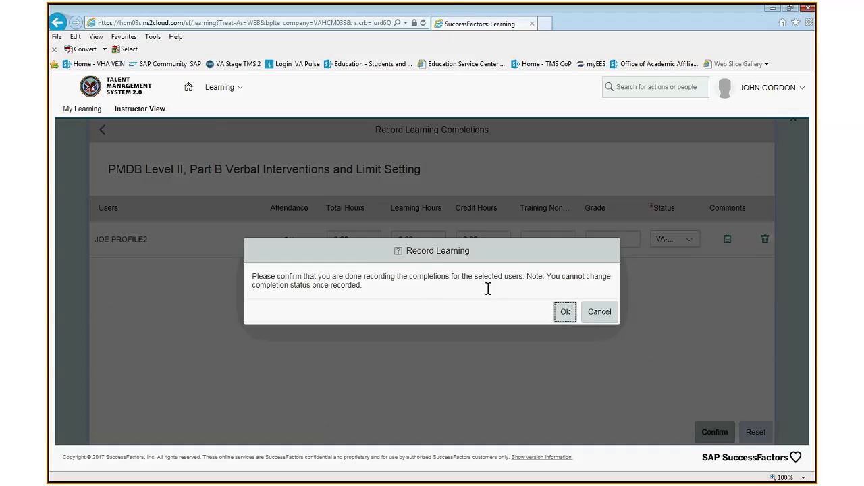
click(565, 311)
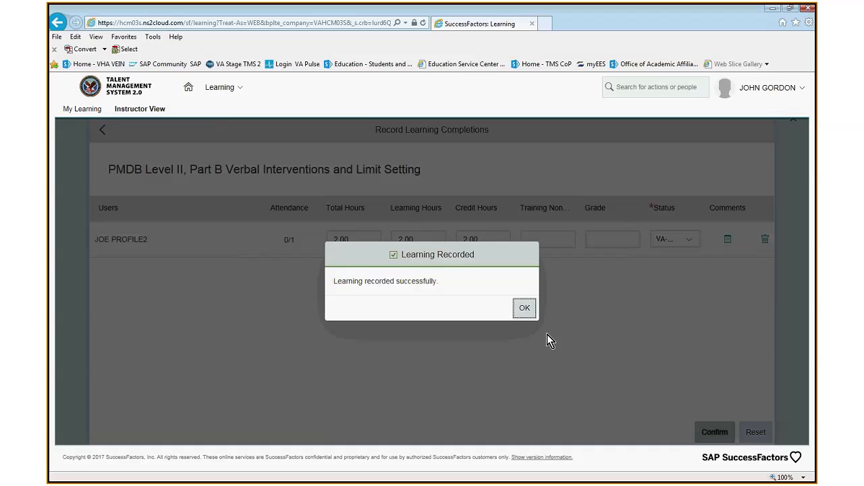
click(525, 308)
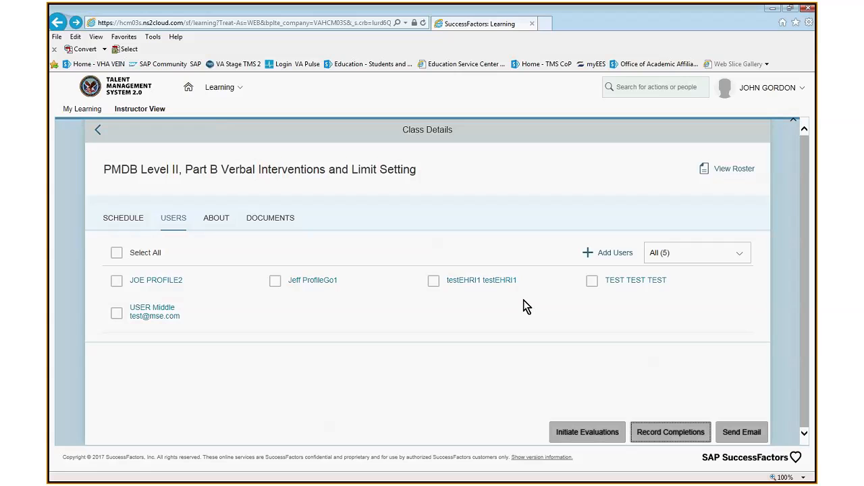
- Open the attendance of the scheduled Customer Service and Verbal Intervention Skills Practice Activity session for editing
click(124, 219)
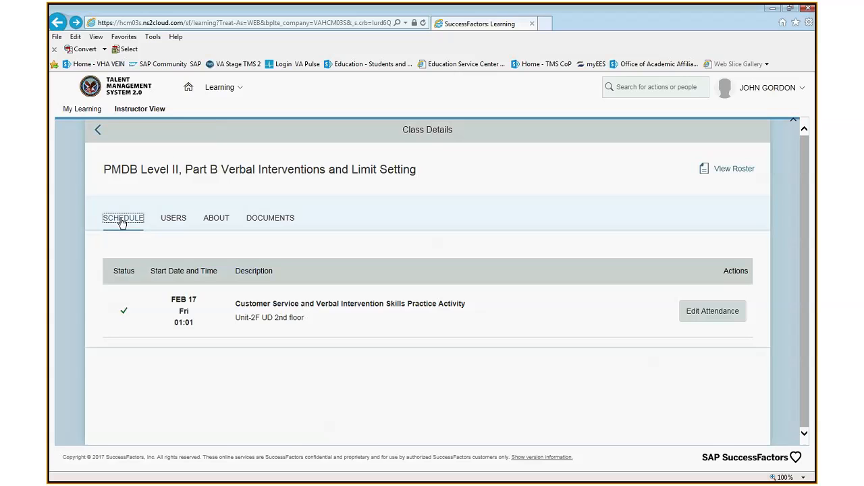
click(718, 316)
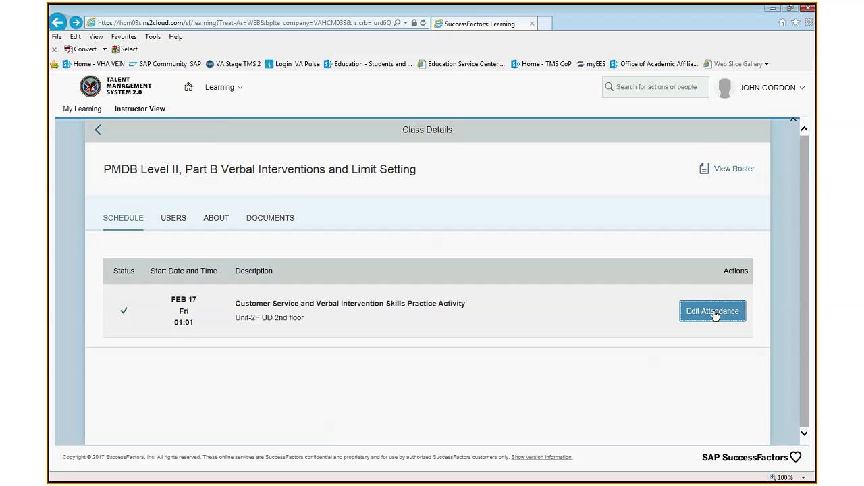